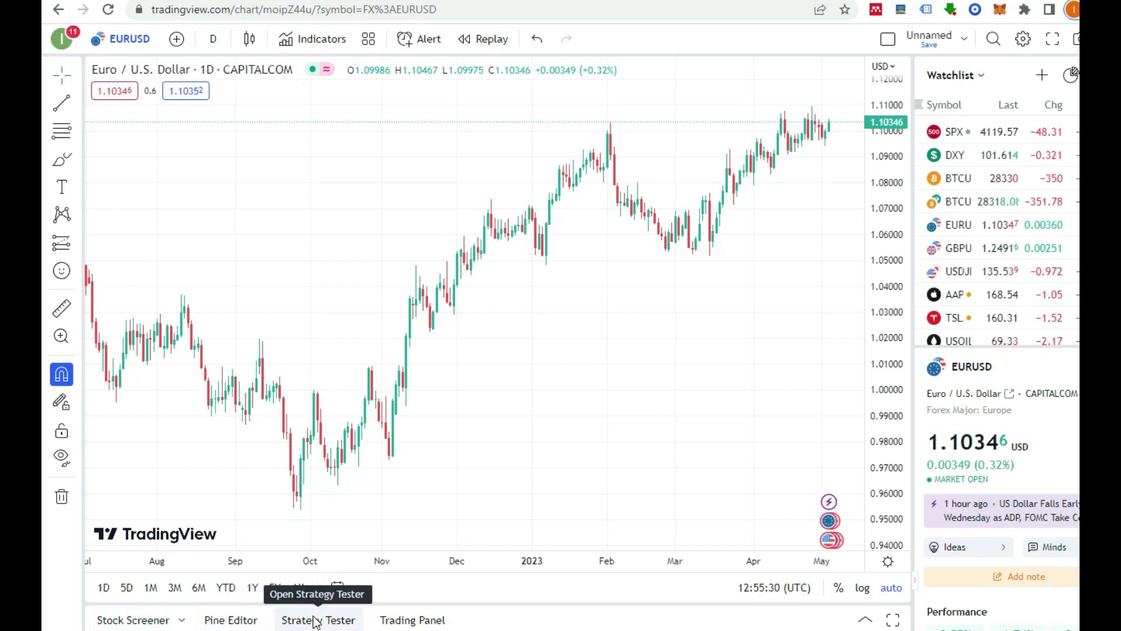
# Step: Open the Trading Panel below the chart to list the available broker connections
pyautogui.click(134, 621)
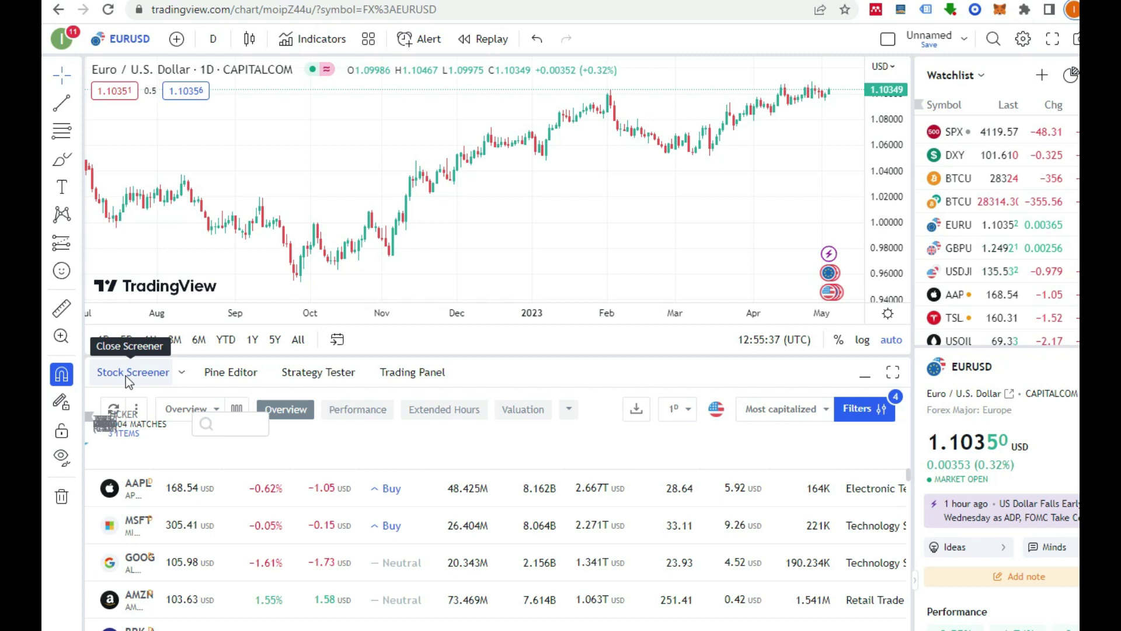
pyautogui.click(408, 376)
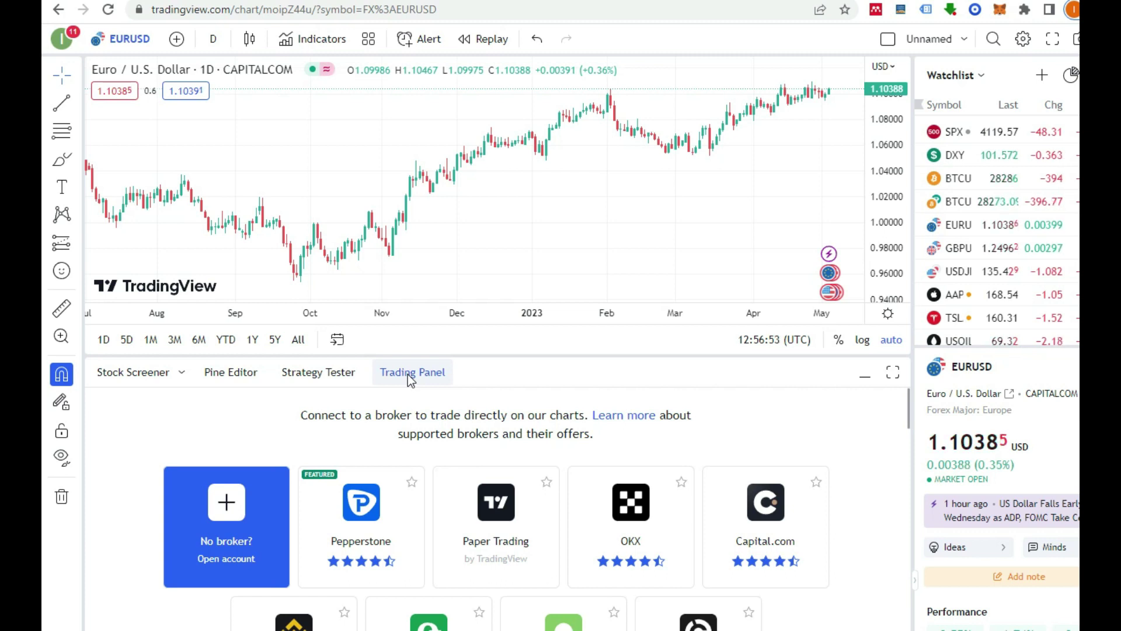
# Step: Start connecting the Capital.com broker from its broker card
pyautogui.moveTo(737, 502)
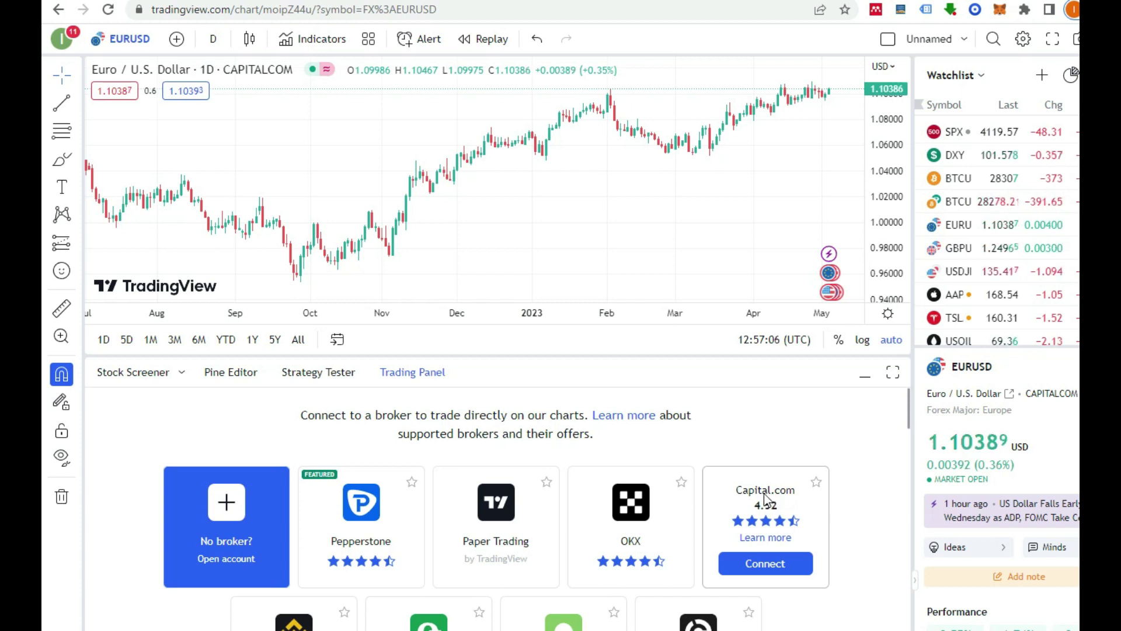
pyautogui.click(764, 561)
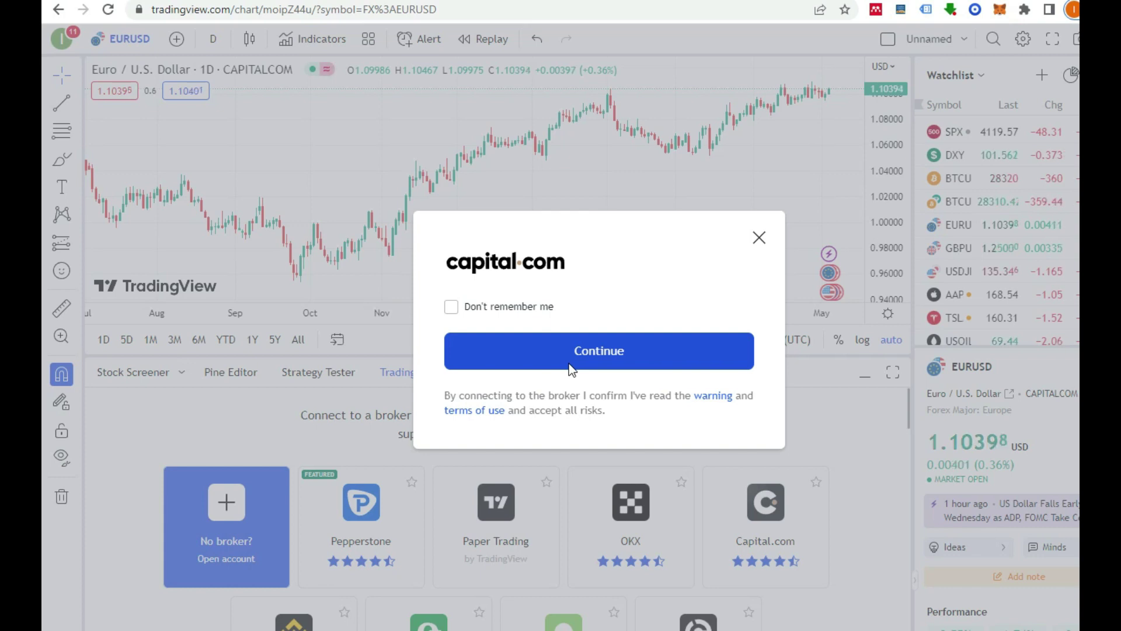
# Step: Confirm the Capital.com connection to link the Demo-Tradingview (USD) account
pyautogui.click(591, 352)
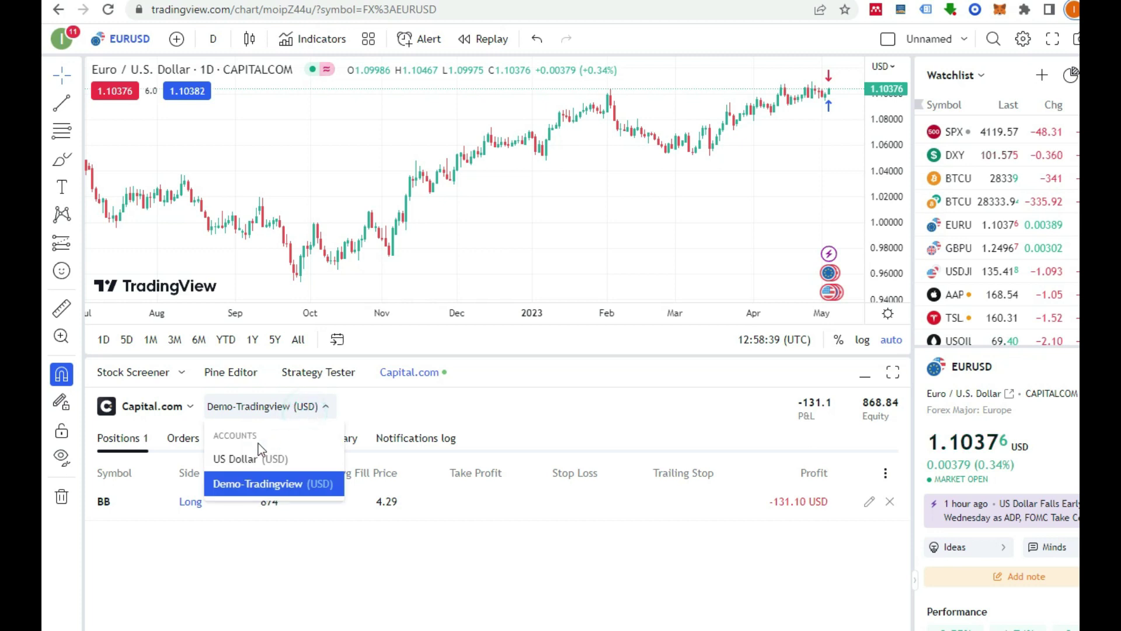
# Step: Keep Demo-Tradingview (USD) active and review Orders, History, Account Summary and Notifications log, ending on Positions
pyautogui.click(250, 484)
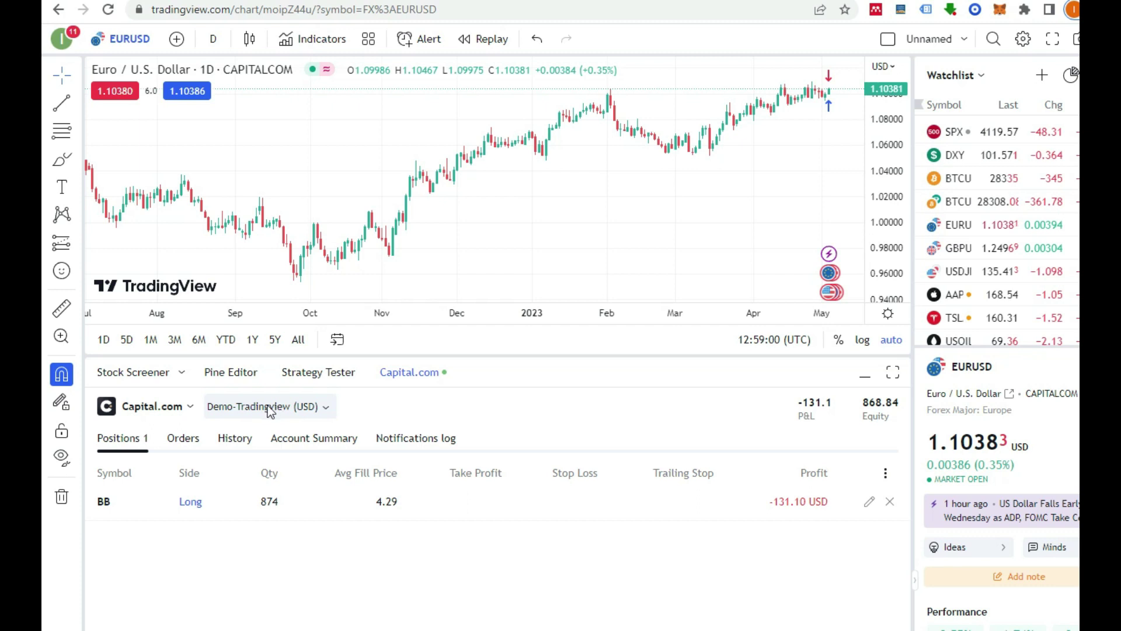
pyautogui.click(186, 441)
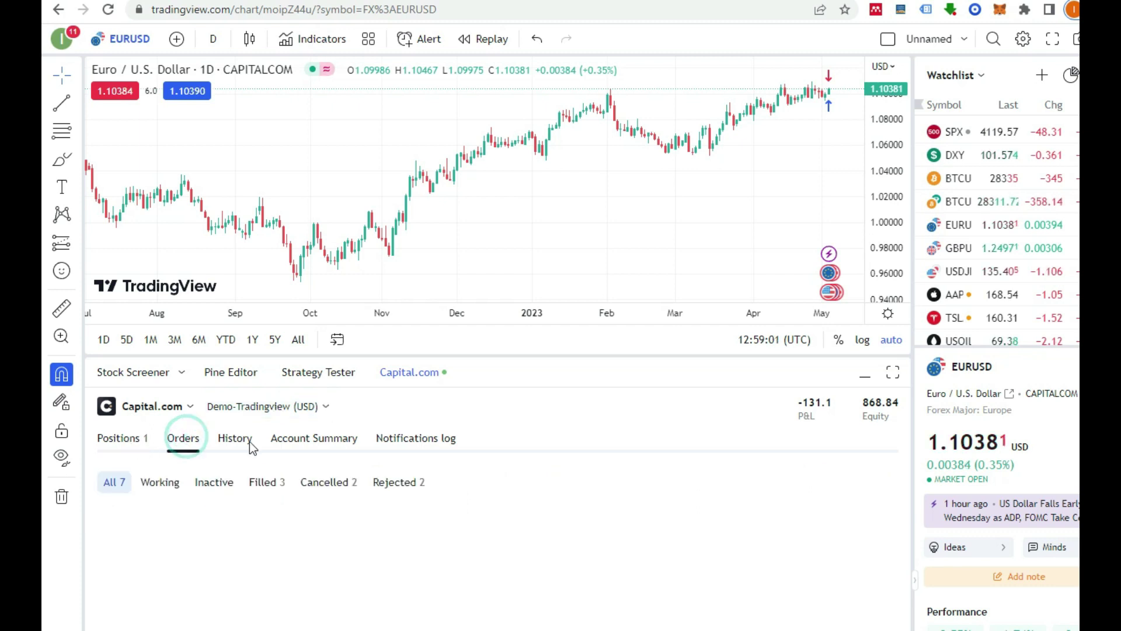
pyautogui.click(233, 436)
pyautogui.click(310, 444)
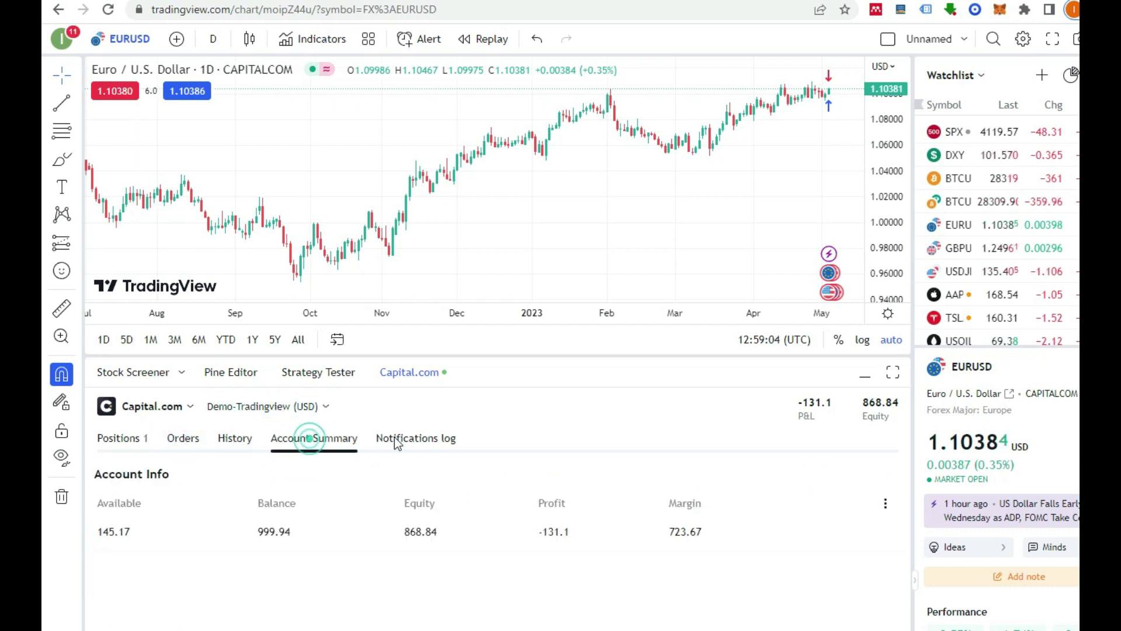
pyautogui.click(408, 437)
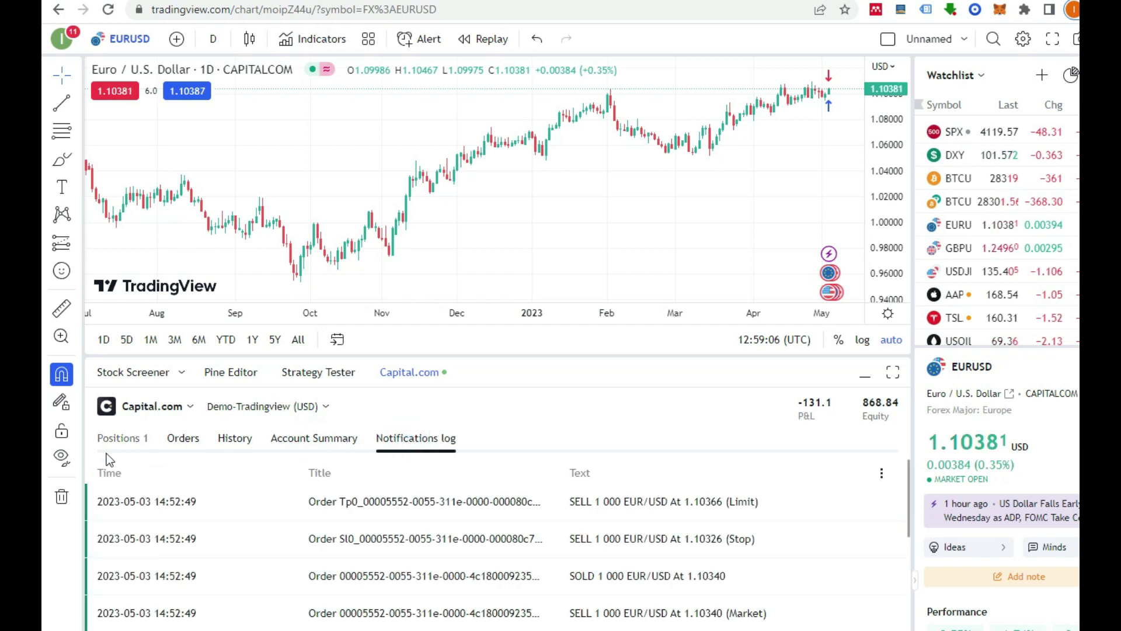
pyautogui.click(118, 441)
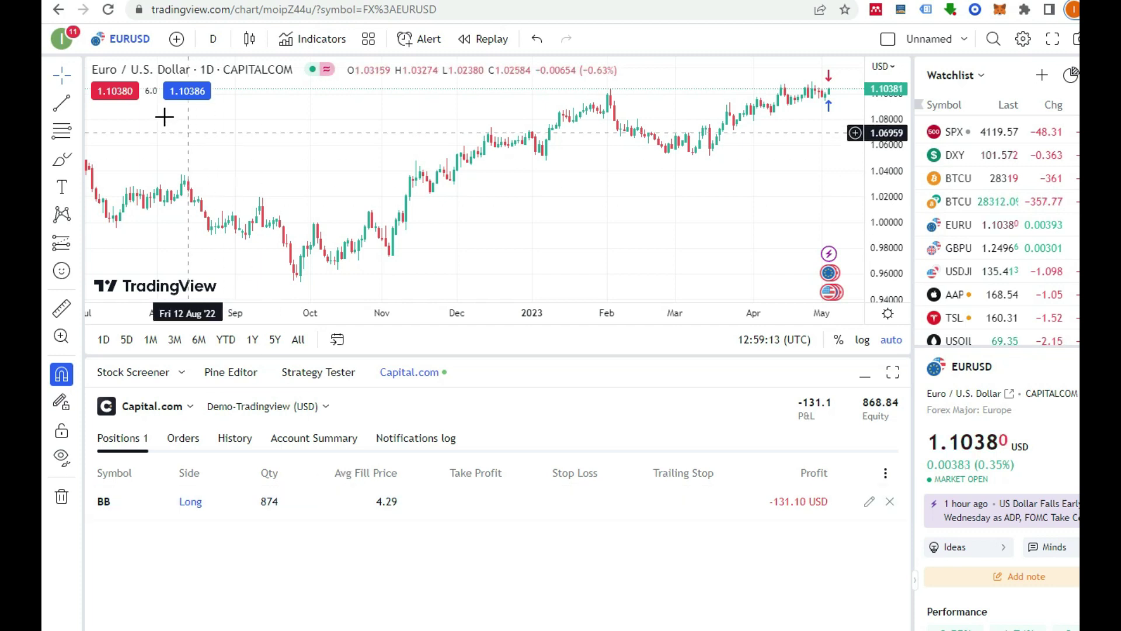
pyautogui.click(124, 38)
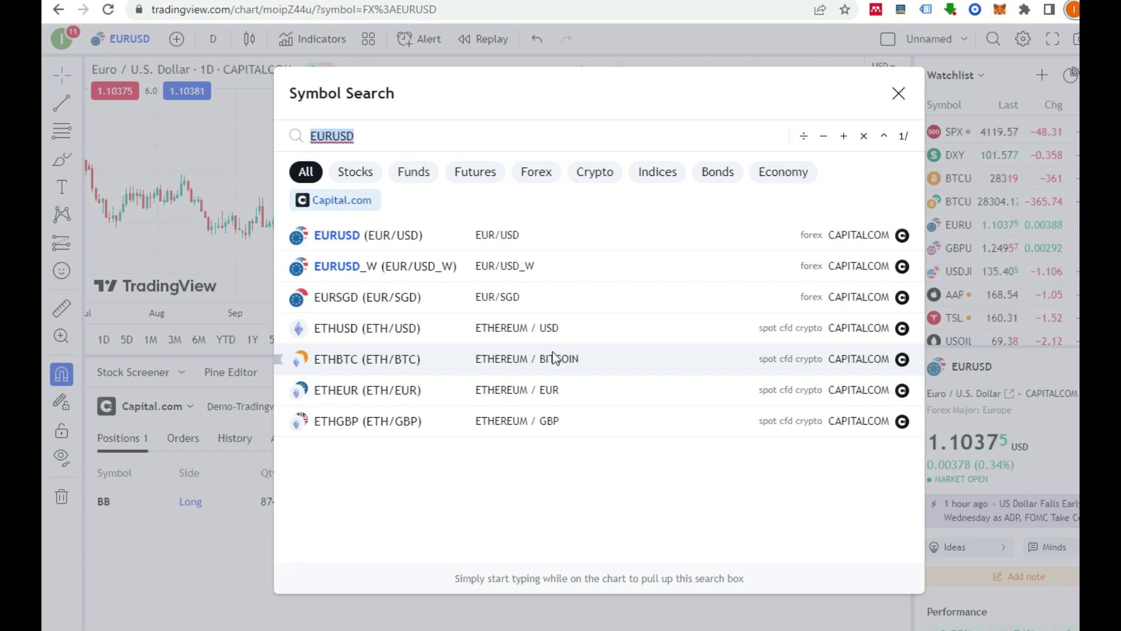
pyautogui.click(408, 236)
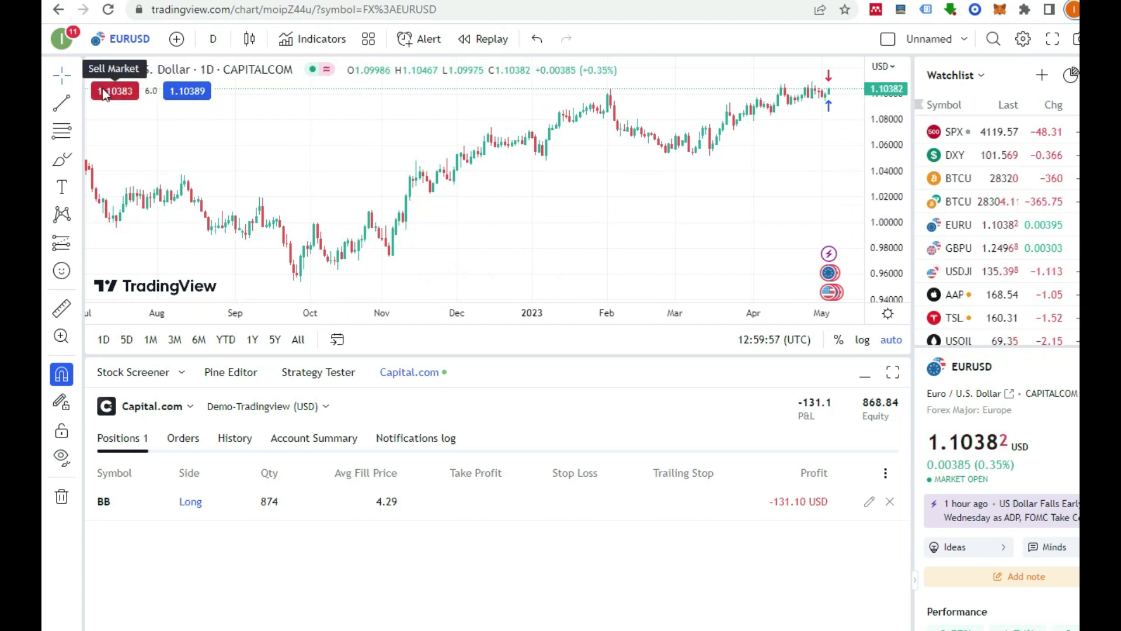
# Step: Buy 1 000 EUR/USD at market with a 20-pip take profit and stop loss
pyautogui.click(183, 94)
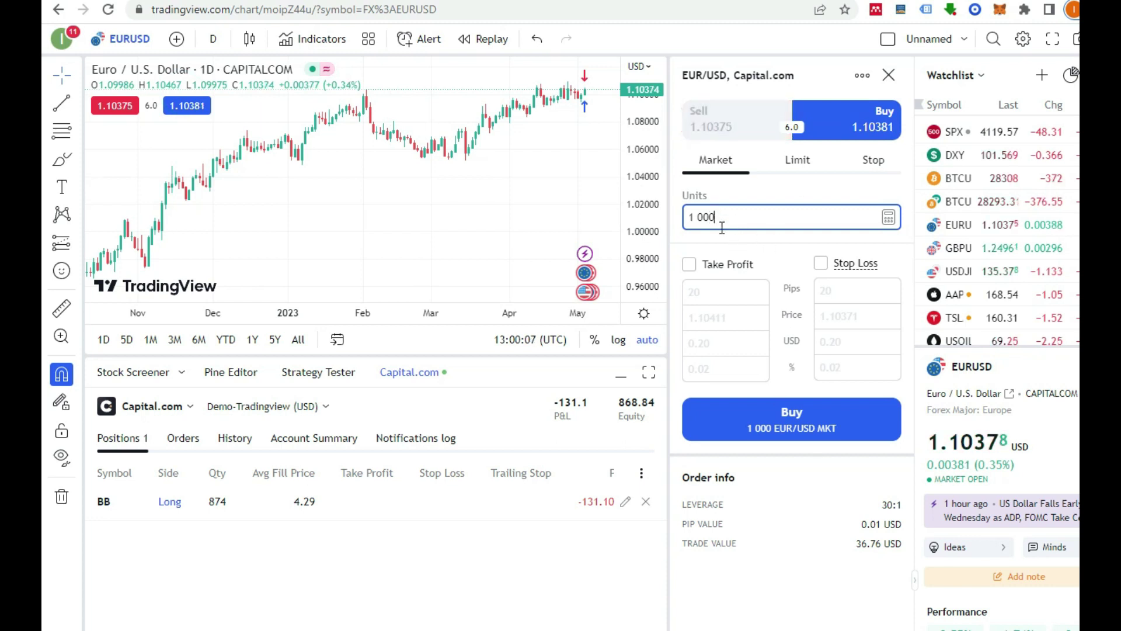
pyautogui.click(689, 265)
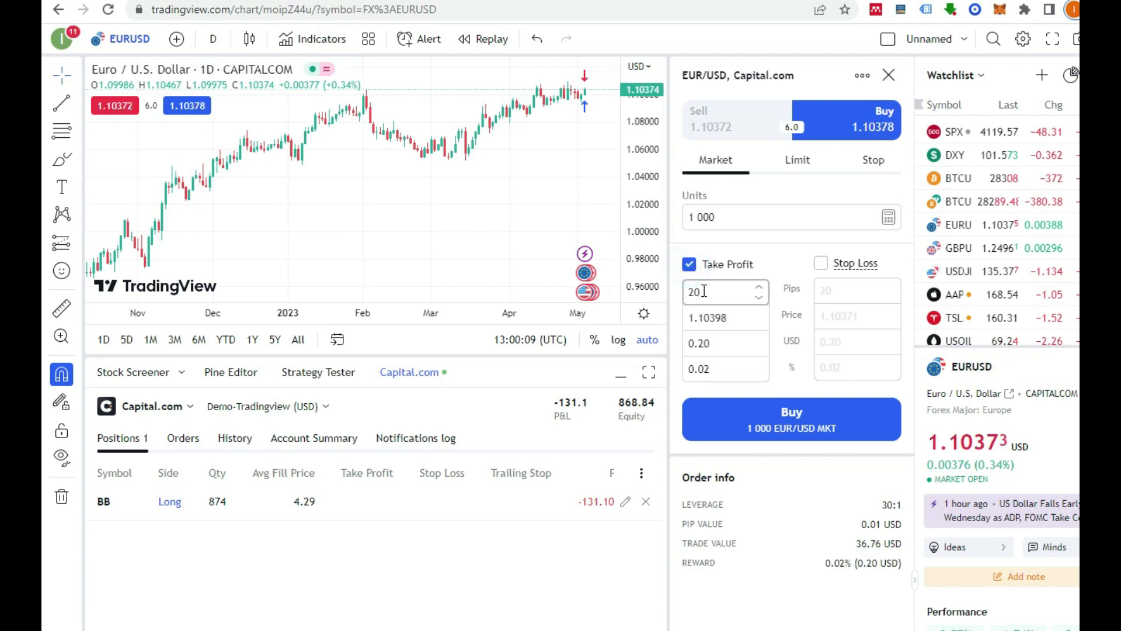
pyautogui.click(820, 264)
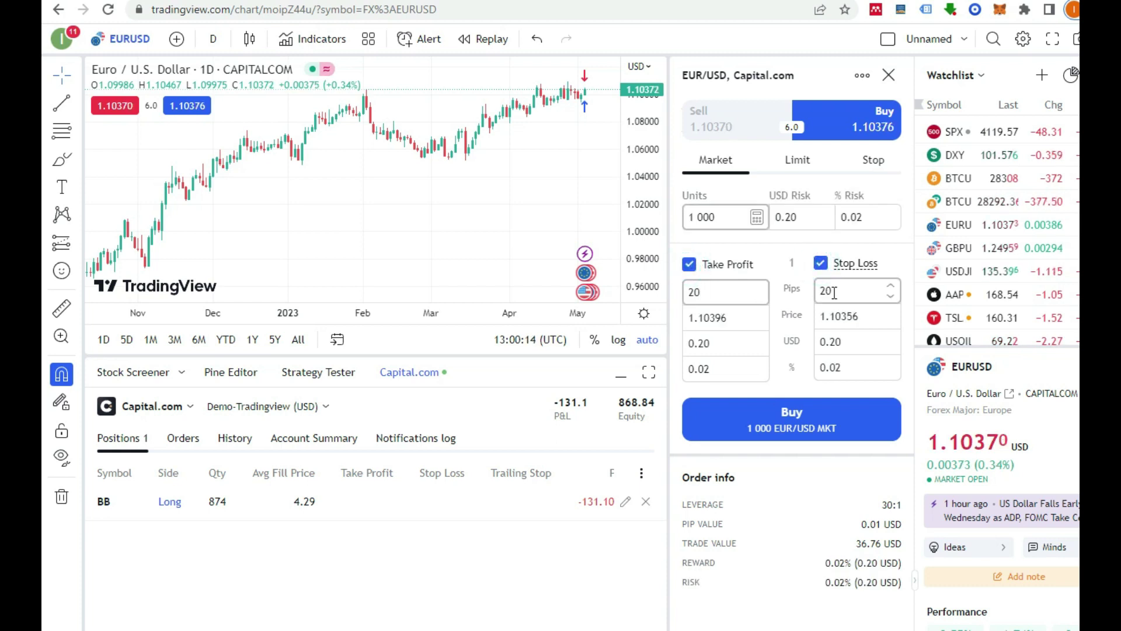
pyautogui.click(782, 426)
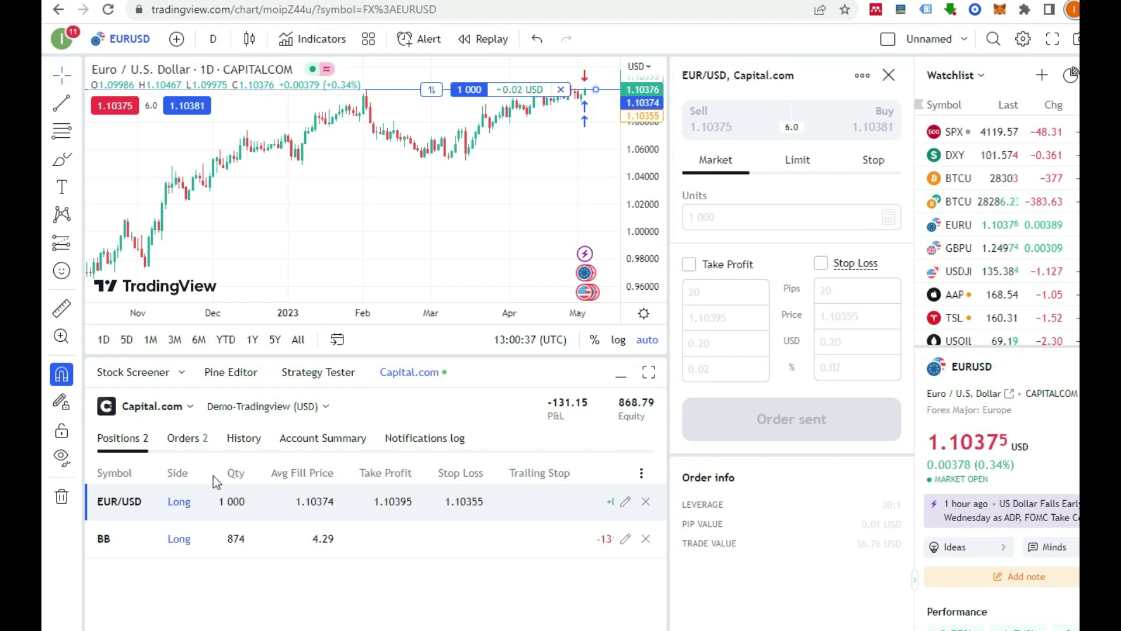
# Step: Check the new trade in History, Account Summary and Positions, then view the Capital.com platform
pyautogui.click(243, 442)
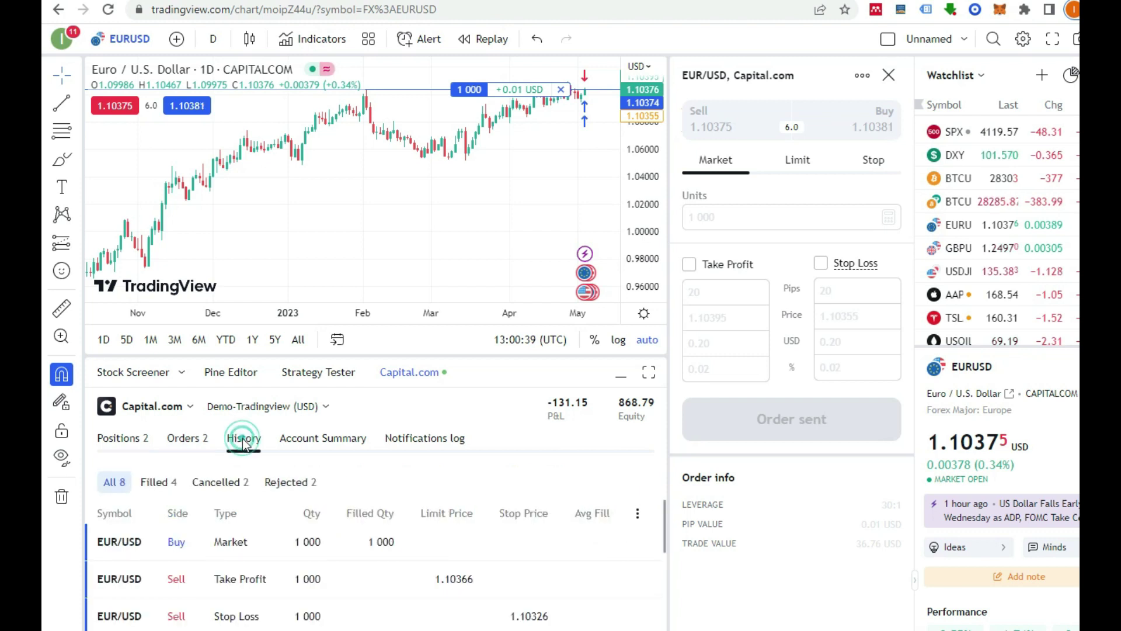
pyautogui.click(321, 440)
pyautogui.click(141, 442)
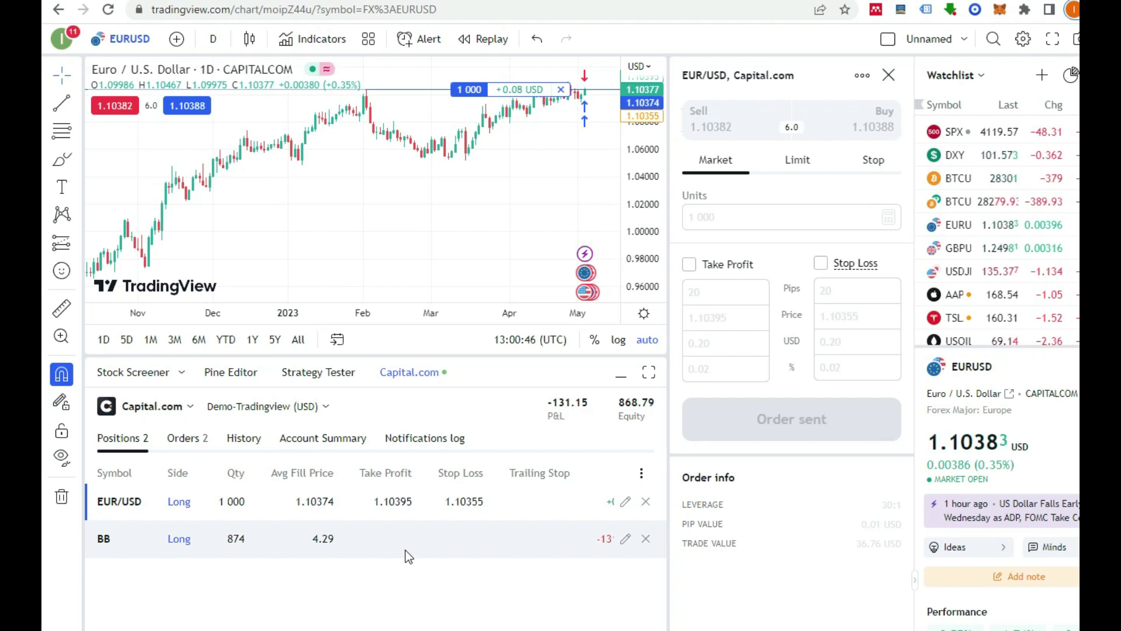
pyautogui.click(607, 3)
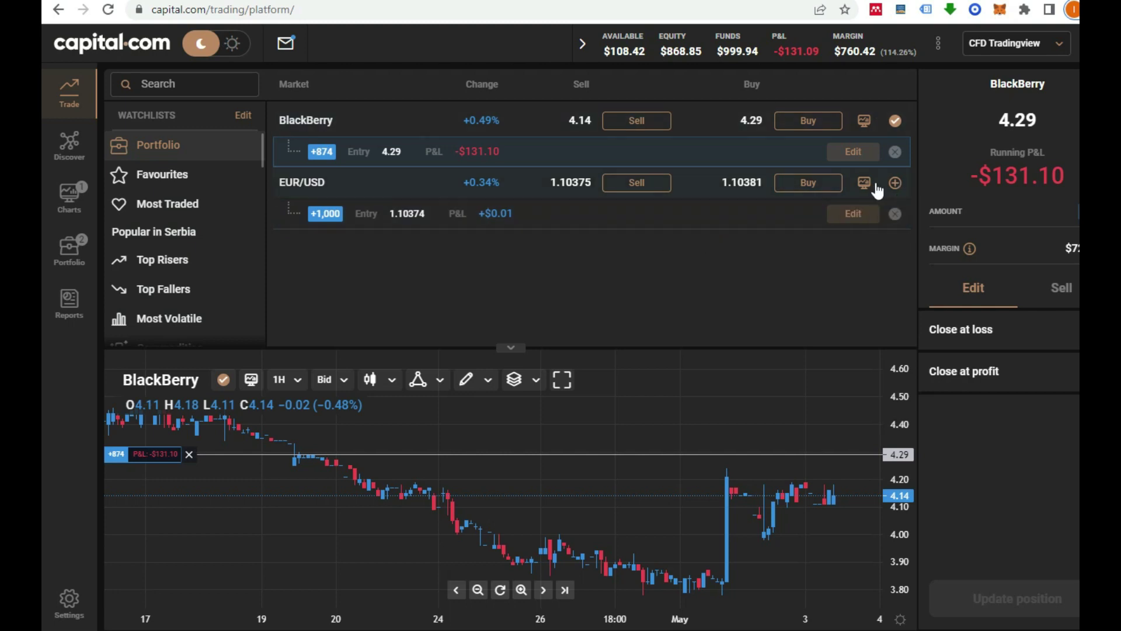
# Step: Return to the TradingView EURUSD chart after confirming the 1,000-unit long on Capital.com
pyautogui.hotkey('alt', 'Tab')
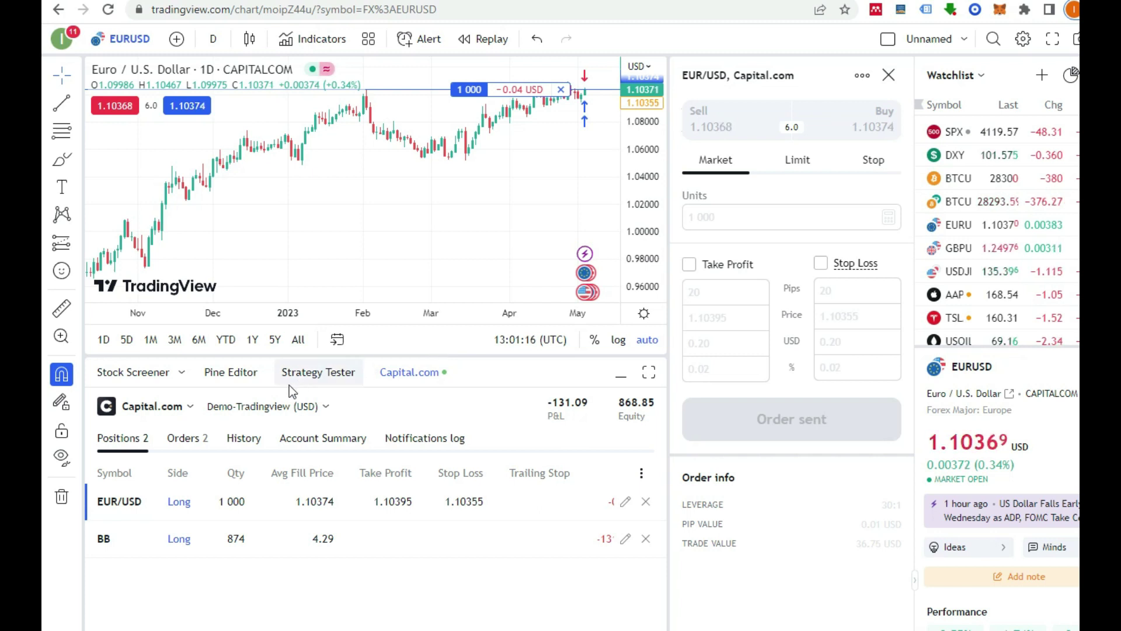
# Step: Add Accumulation/Distribution from Technicals > Indicators to the EUR/USD chart
pyautogui.click(308, 373)
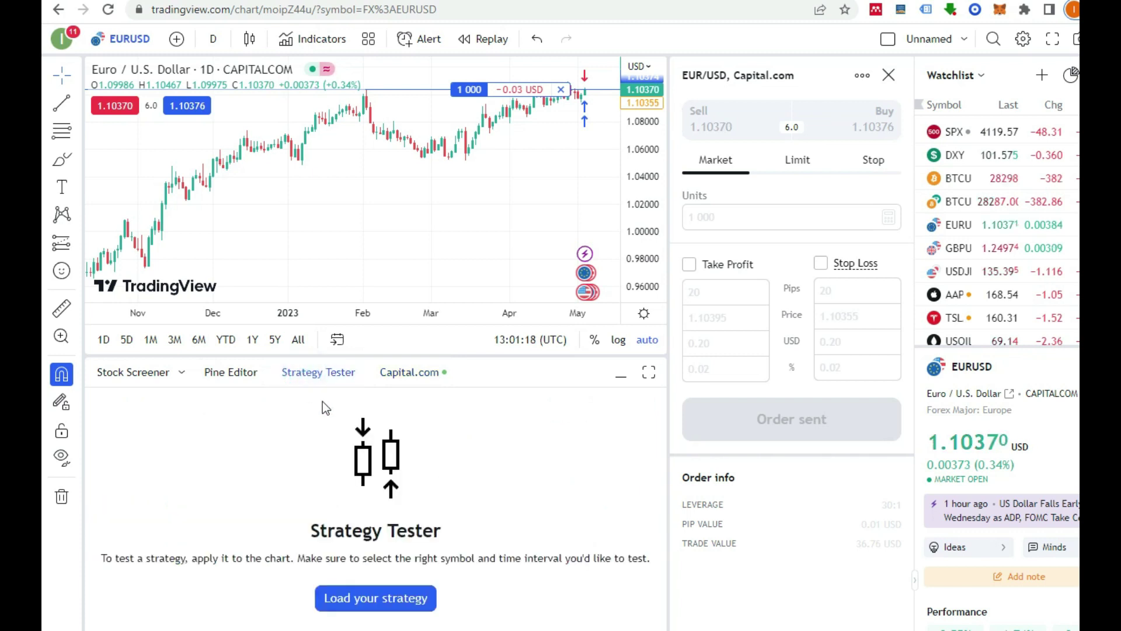
pyautogui.click(318, 39)
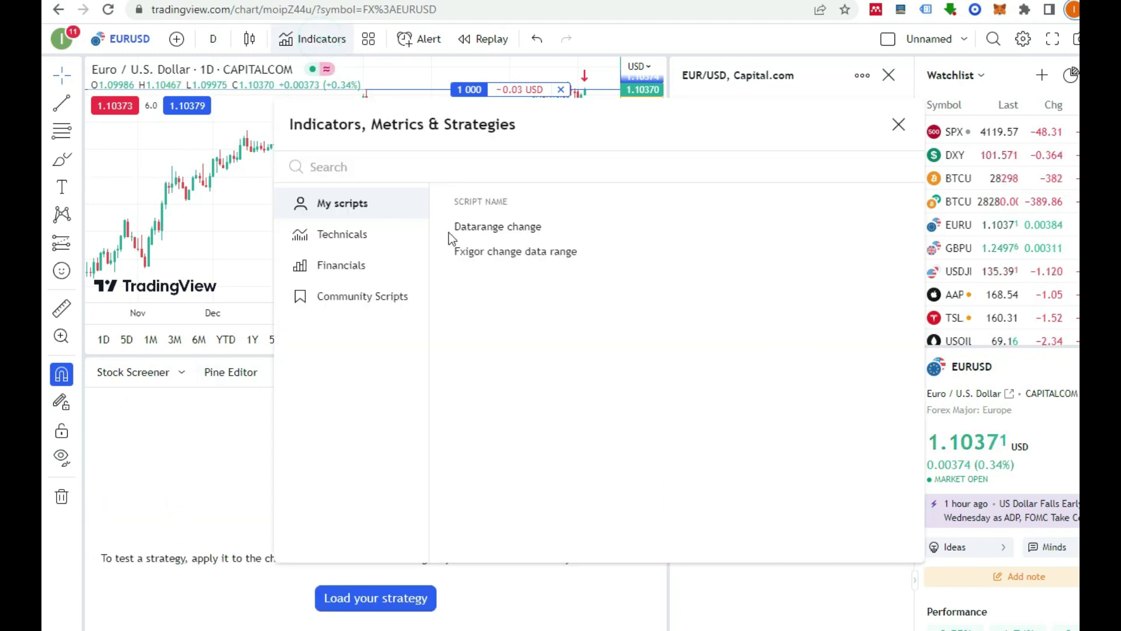
pyautogui.click(344, 234)
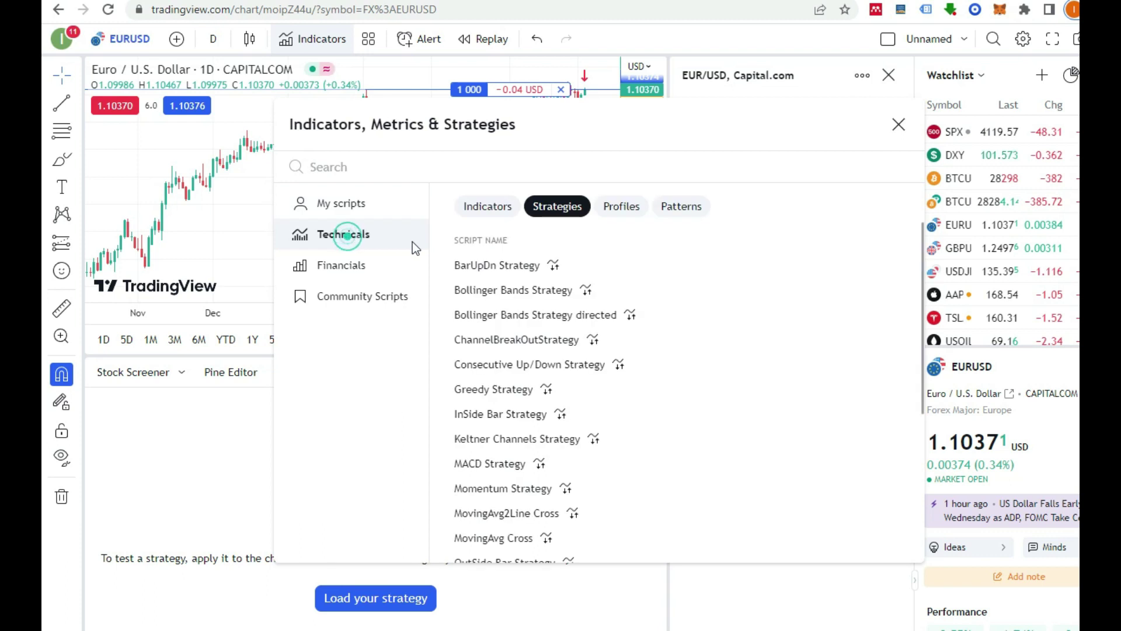
pyautogui.click(487, 206)
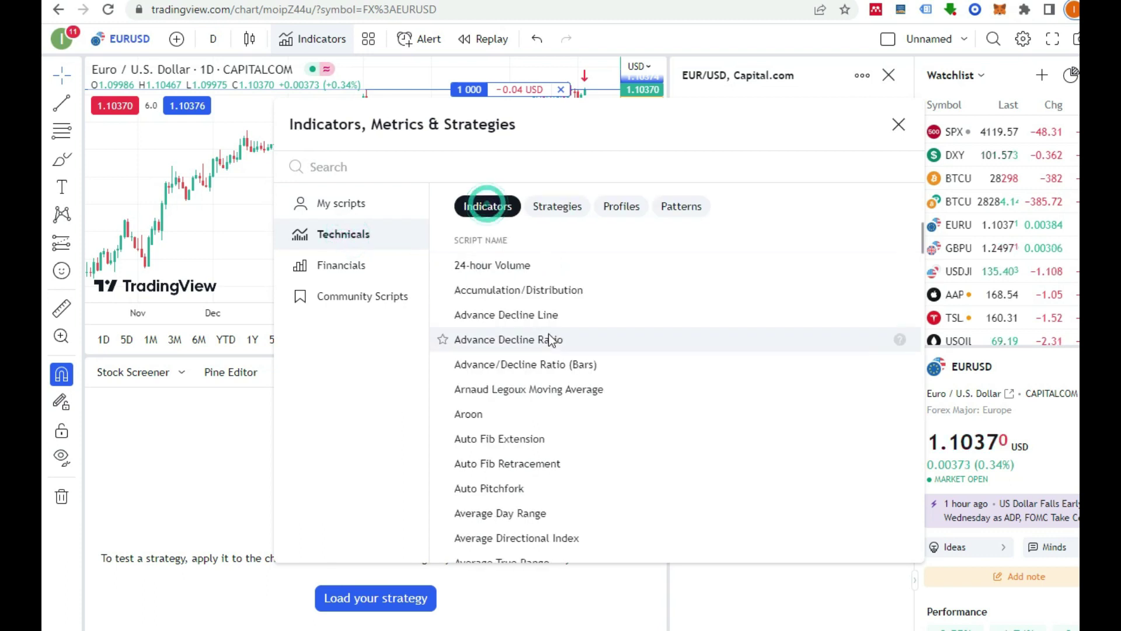
pyautogui.click(520, 290)
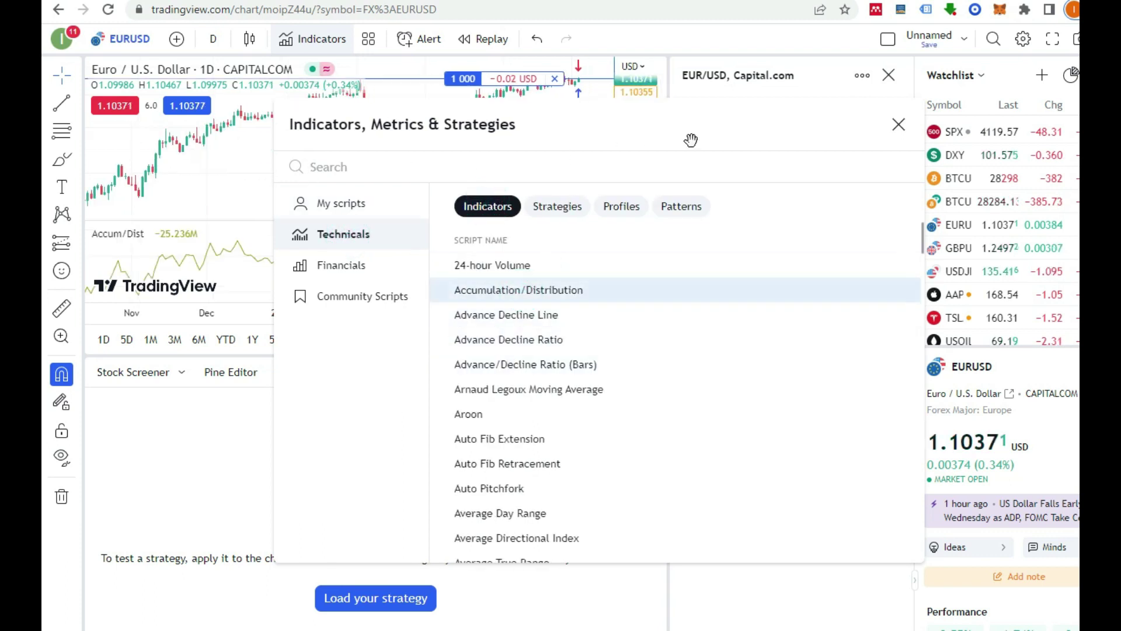
pyautogui.click(893, 123)
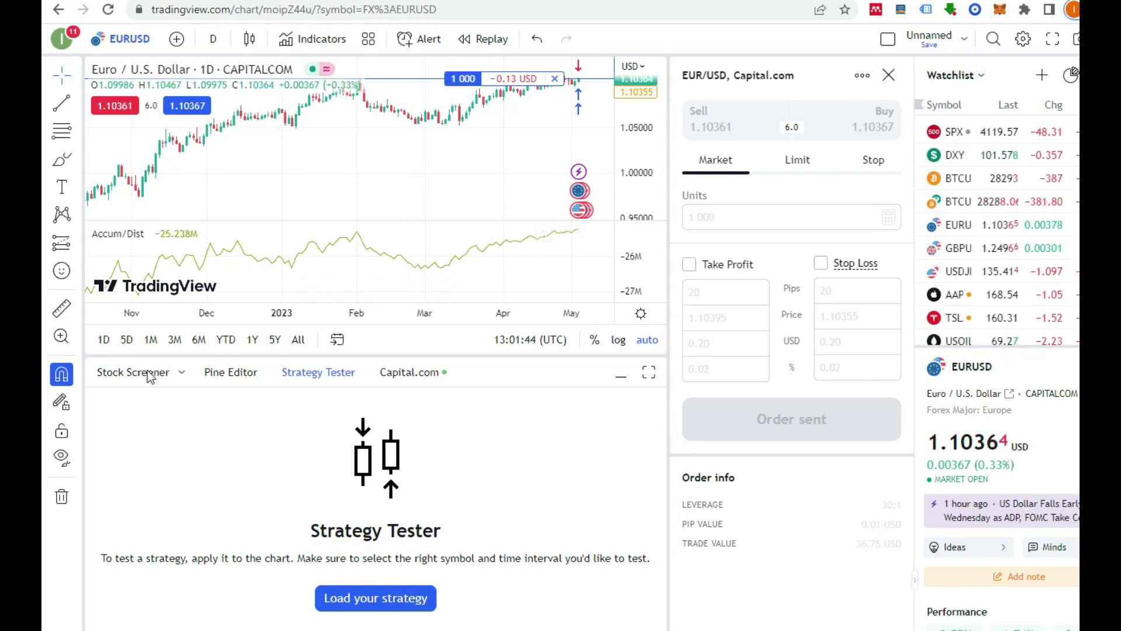
# Step: Close the 1,000-unit EUR/USD long from the Capital.com positions list
pyautogui.click(405, 372)
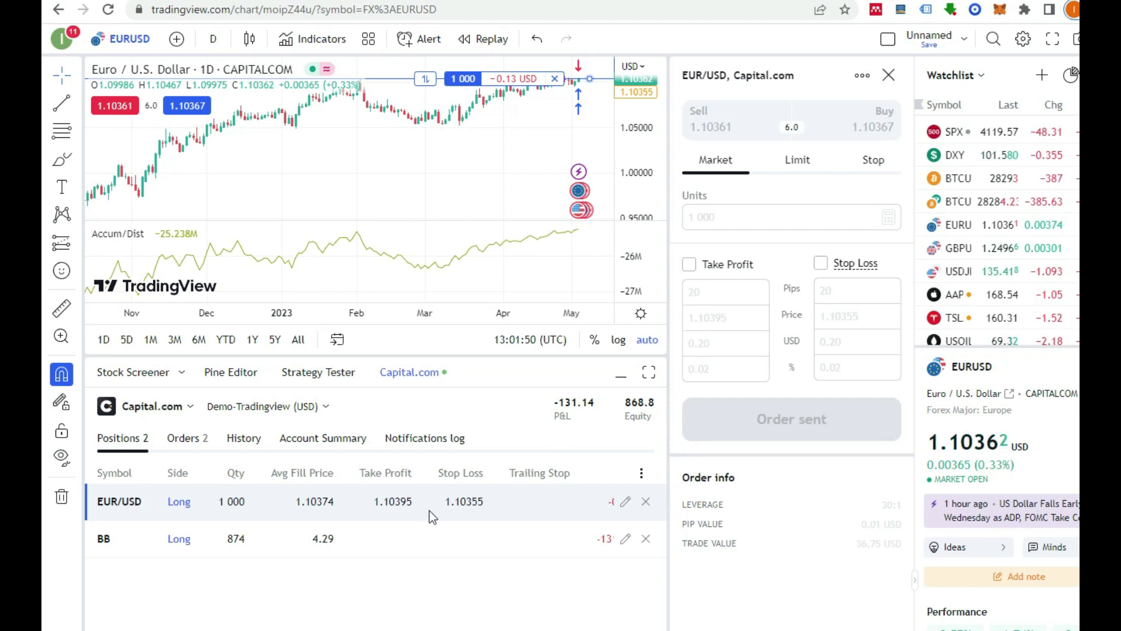
pyautogui.click(646, 503)
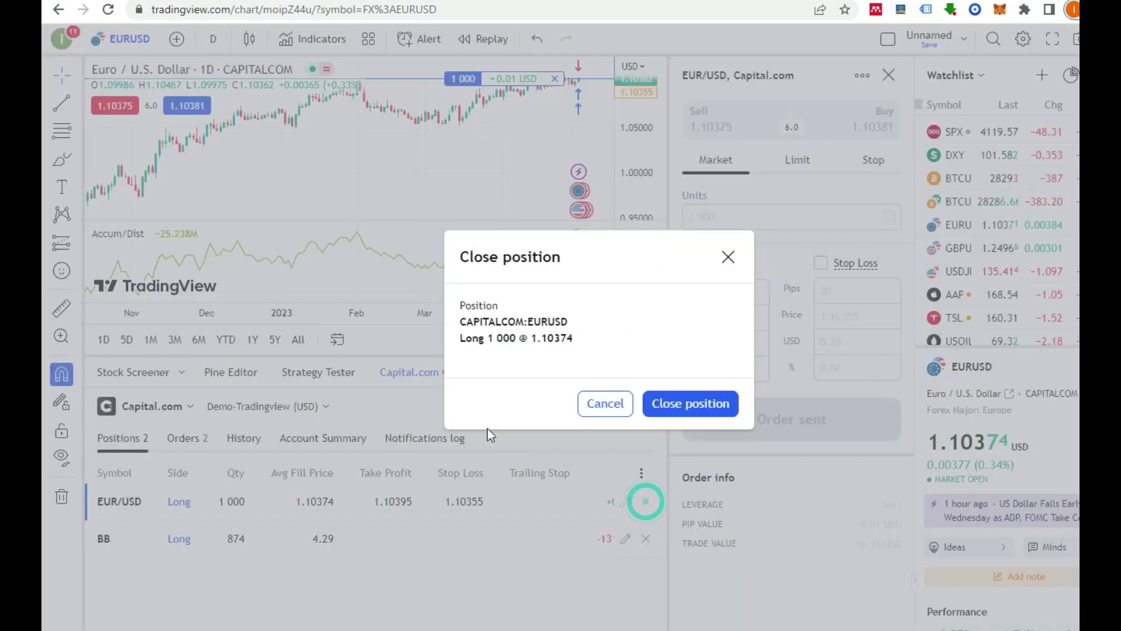
pyautogui.click(671, 400)
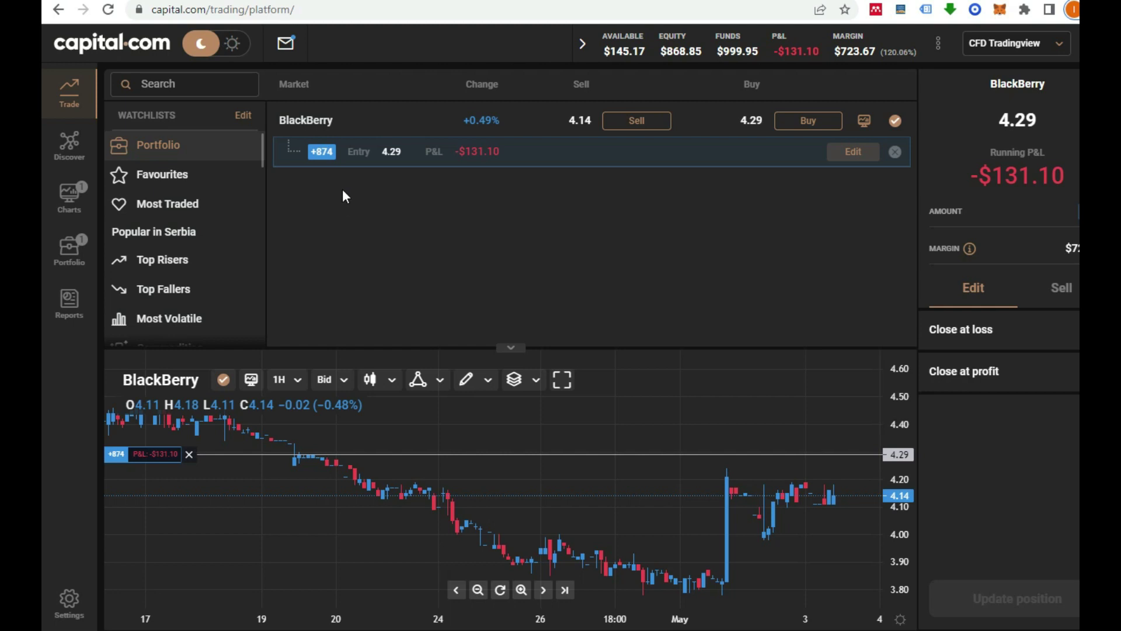
# Step: Switch back to the TradingView chart tab, now listing only the BB position
pyautogui.click(450, 4)
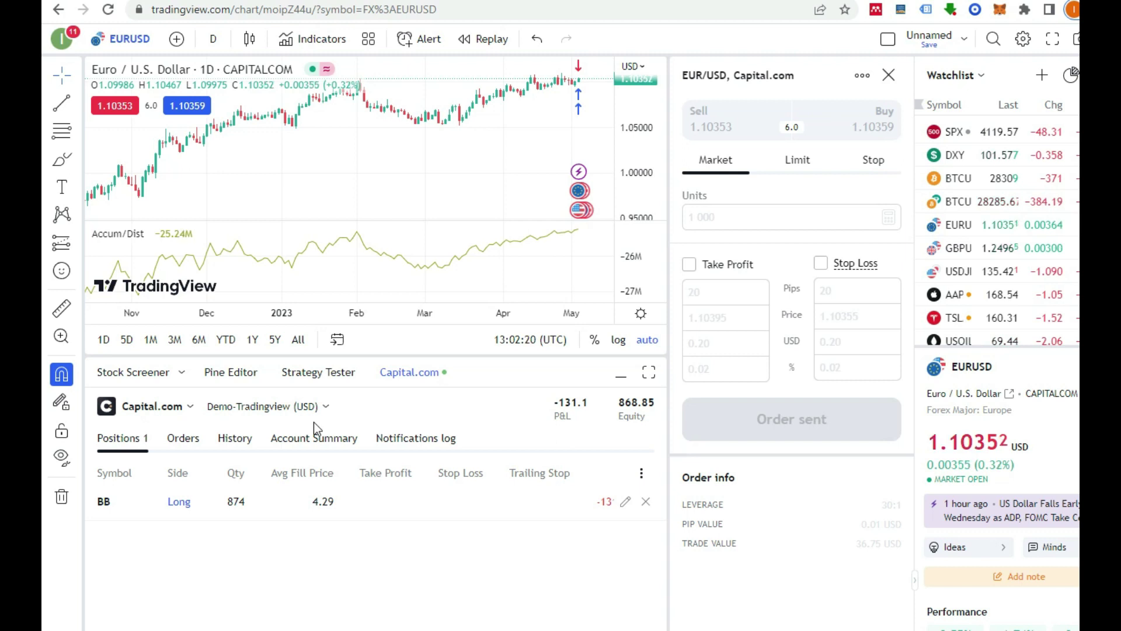
# Step: Collapse and reopen the trading panel, then open the Capital.com account menu with Log out
pyautogui.click(405, 373)
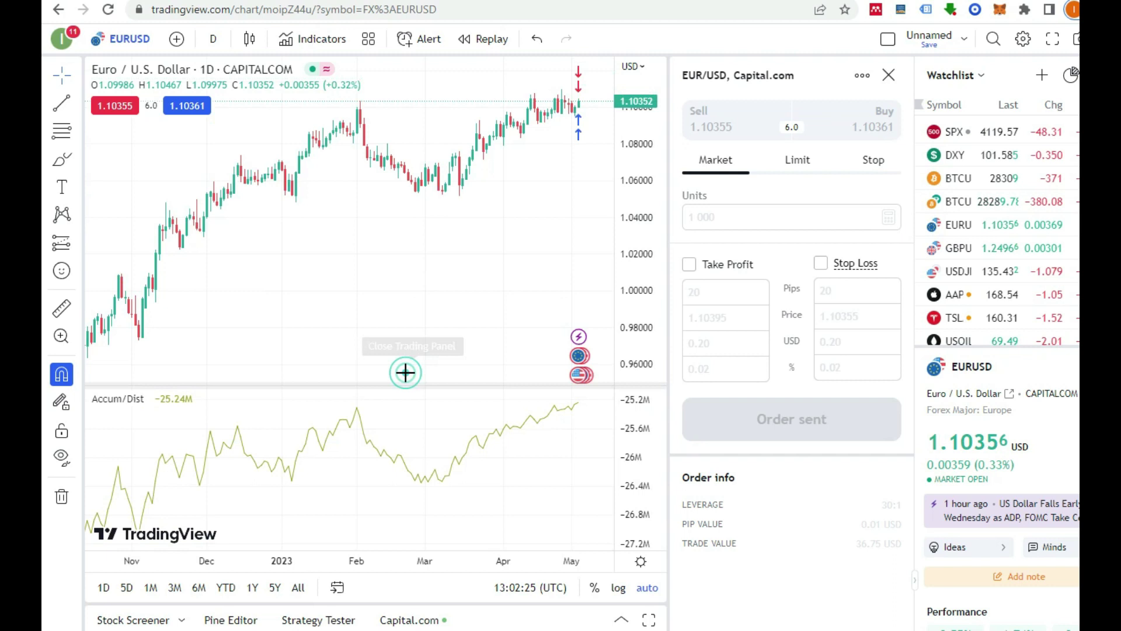
pyautogui.click(412, 618)
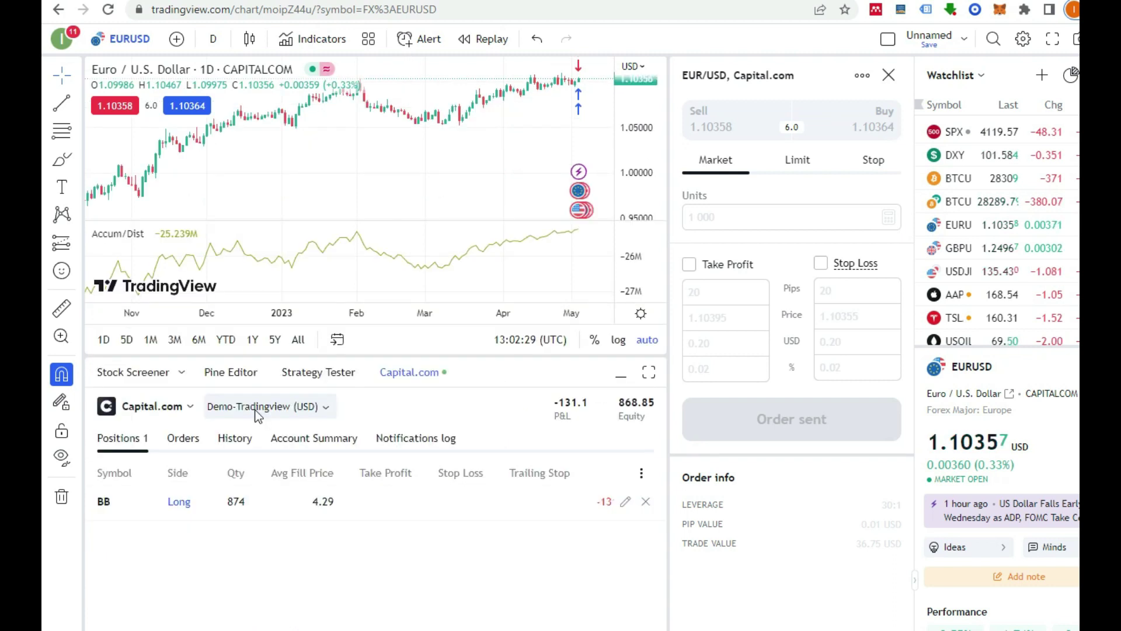
pyautogui.click(189, 408)
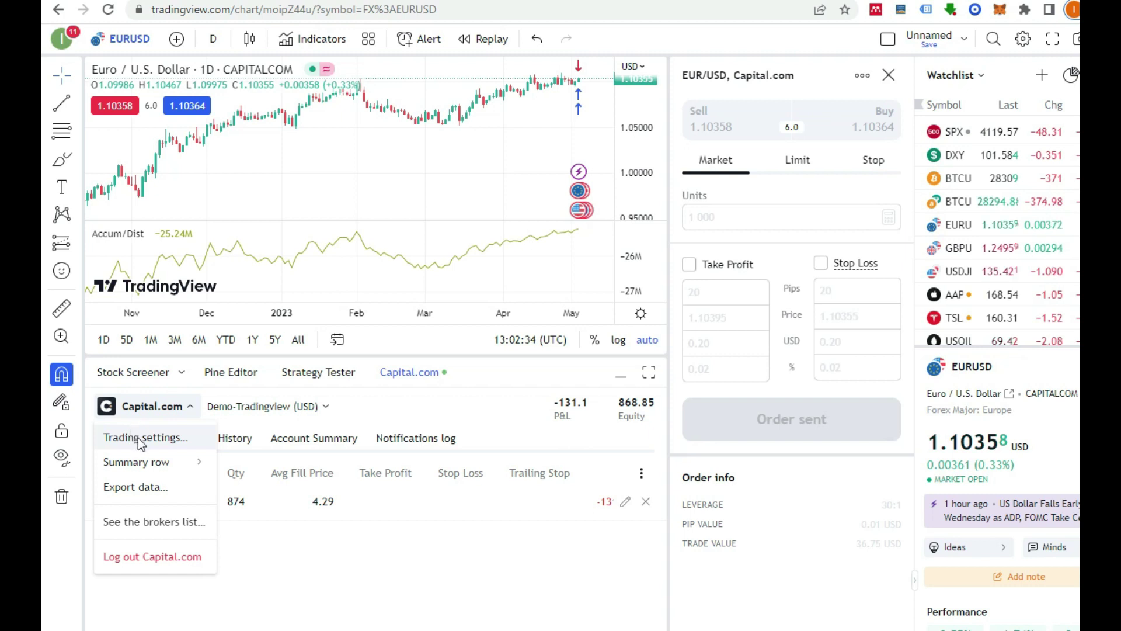
pyautogui.moveTo(141, 461)
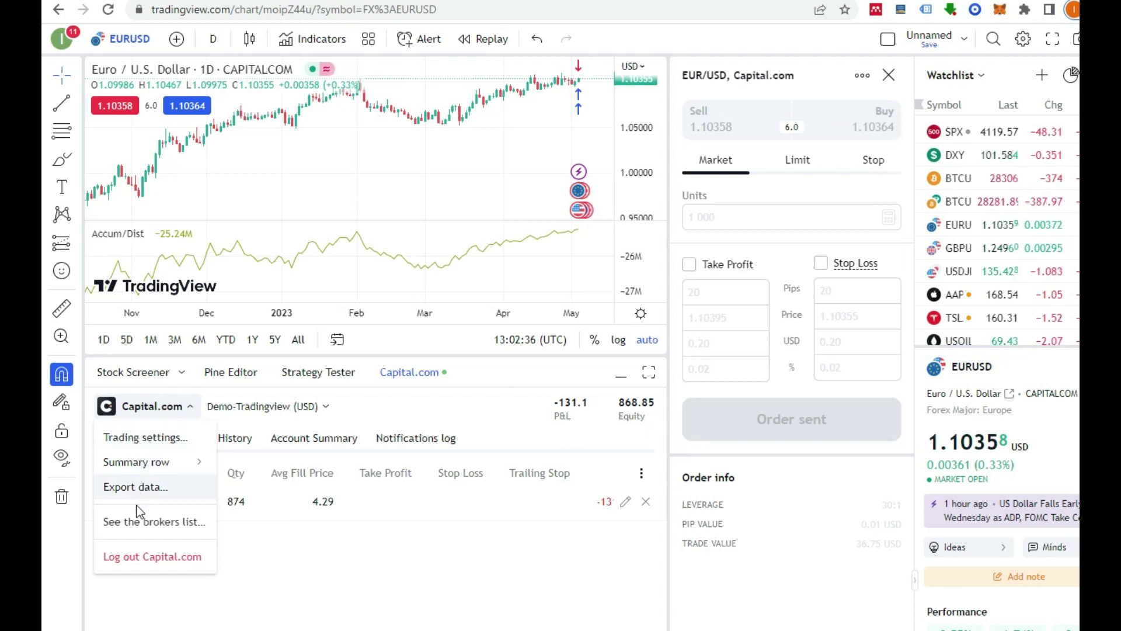
# Step: Log out of the Capital.com account, then collapse and re-expand the Trading Panel to show the broker list
pyautogui.click(141, 558)
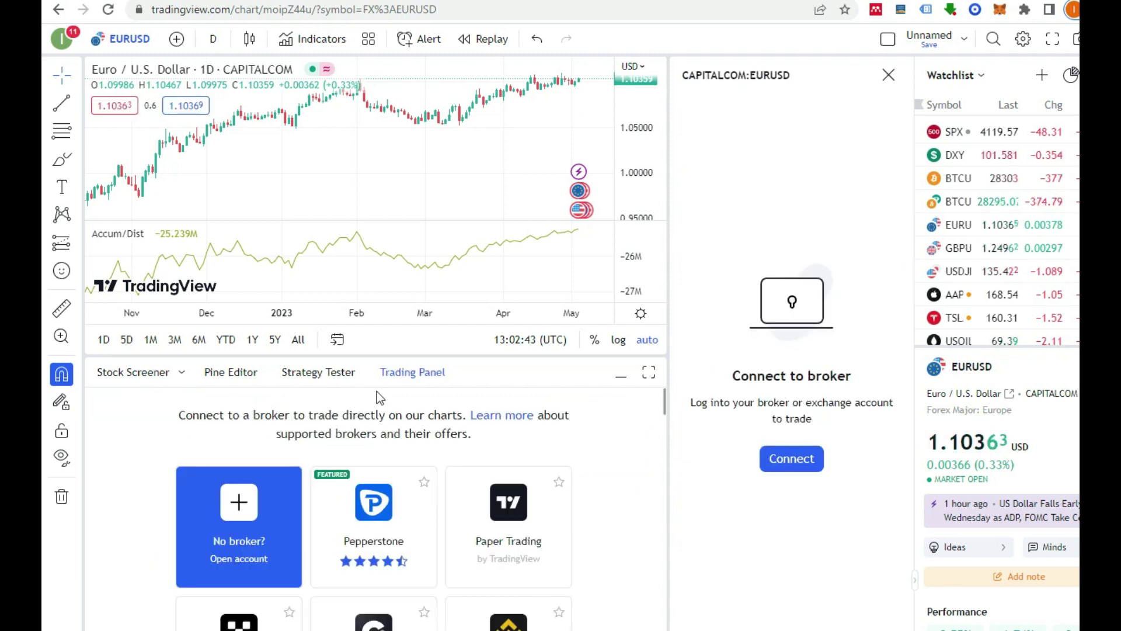
pyautogui.click(411, 373)
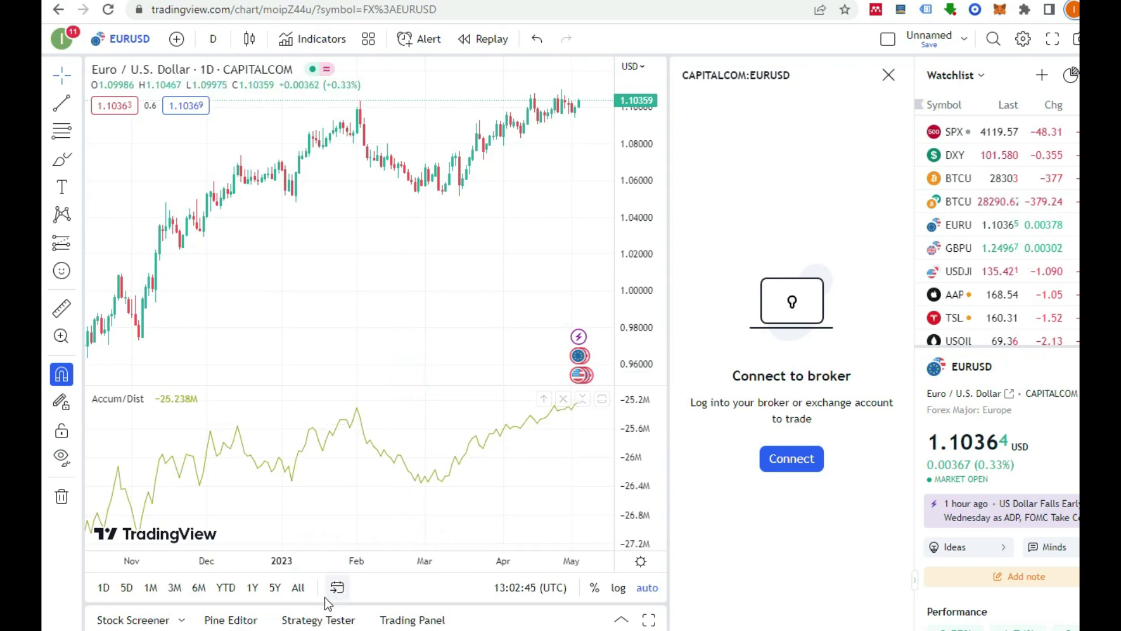
pyautogui.click(412, 620)
pyautogui.scroll(-3, 483, 432)
pyautogui.scroll(3, 478, 440)
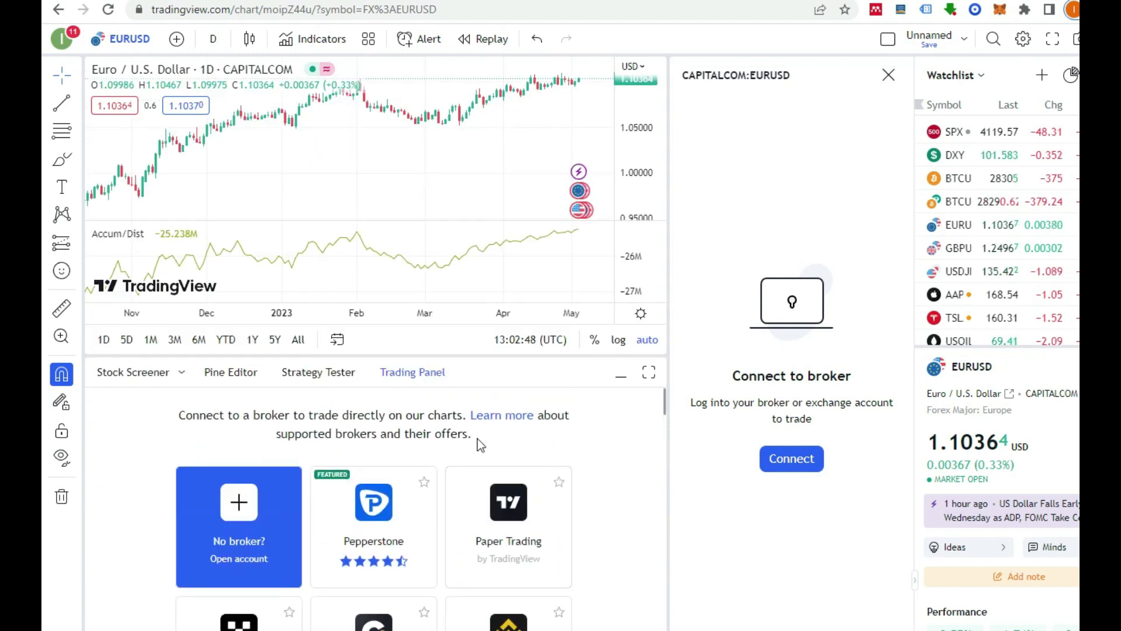